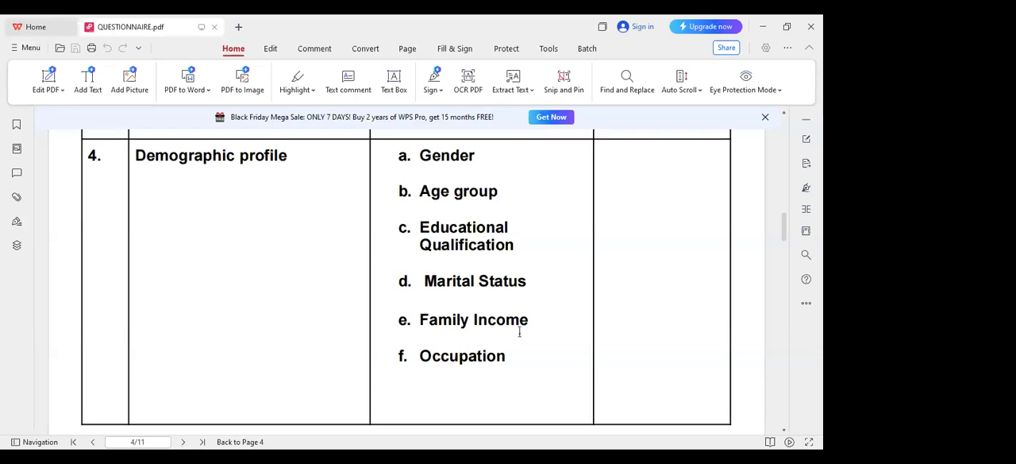
Examine the Entertainment statements and their five-point SD to SA rating scale in the Social Media Advertisement section of the questionnaire
scroll(519, 332, down, 6)
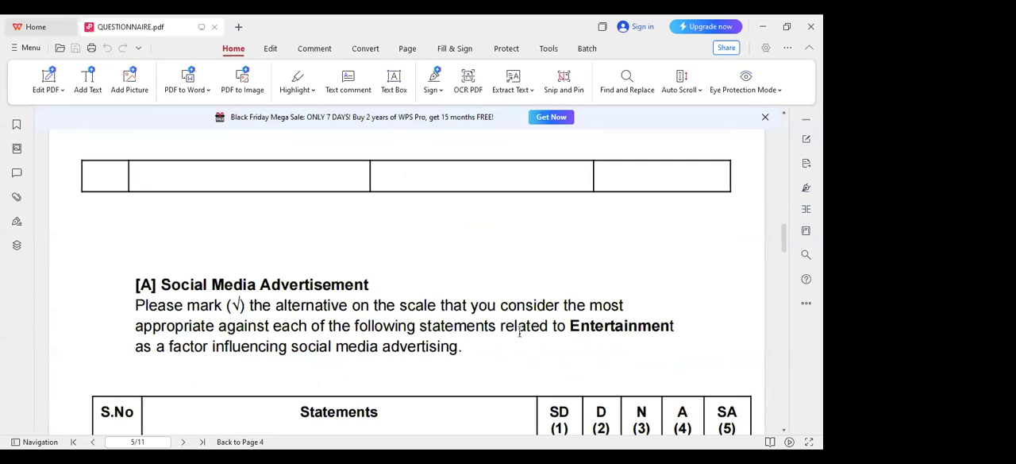
scroll(519, 332, down, 6)
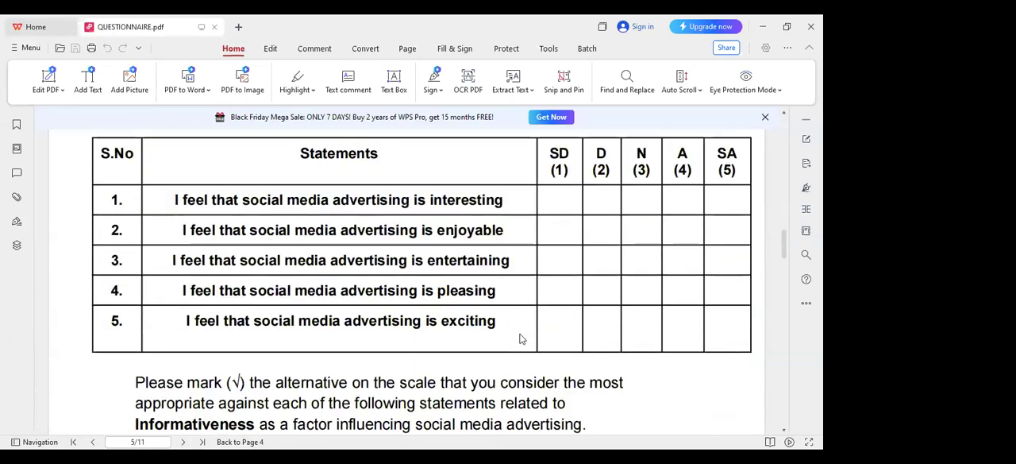
scroll(521, 339, up, 3)
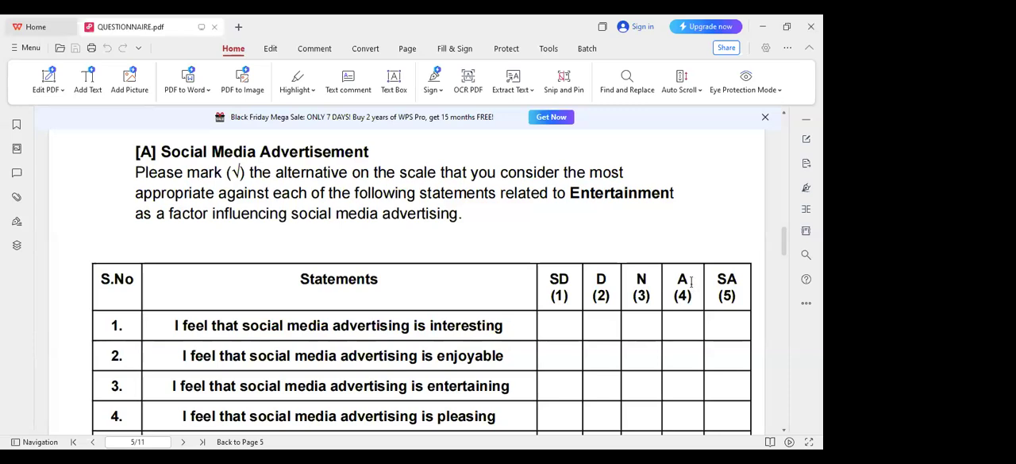
scroll(522, 267, down, 1)
scroll(519, 267, up, 3)
scroll(517, 266, down, 8)
scroll(517, 266, up, 1)
scroll(517, 266, down, 10)
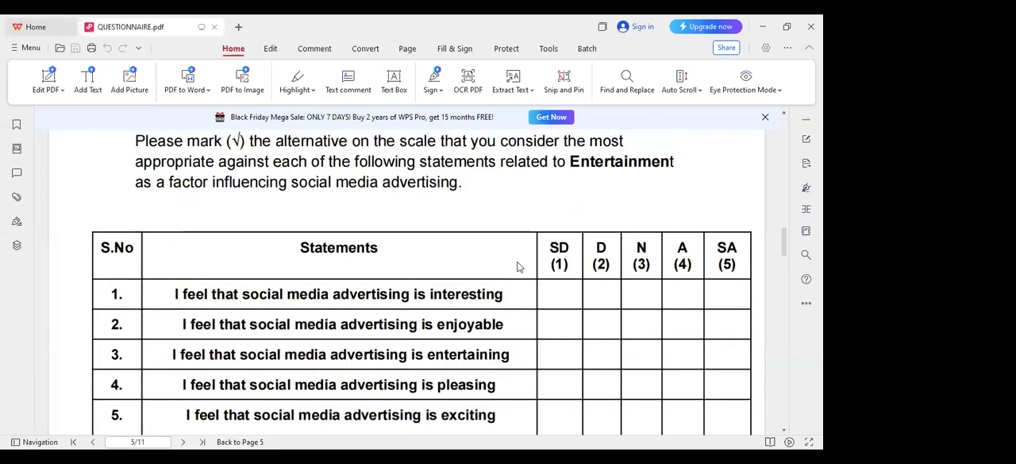
scroll(516, 266, up, 8)
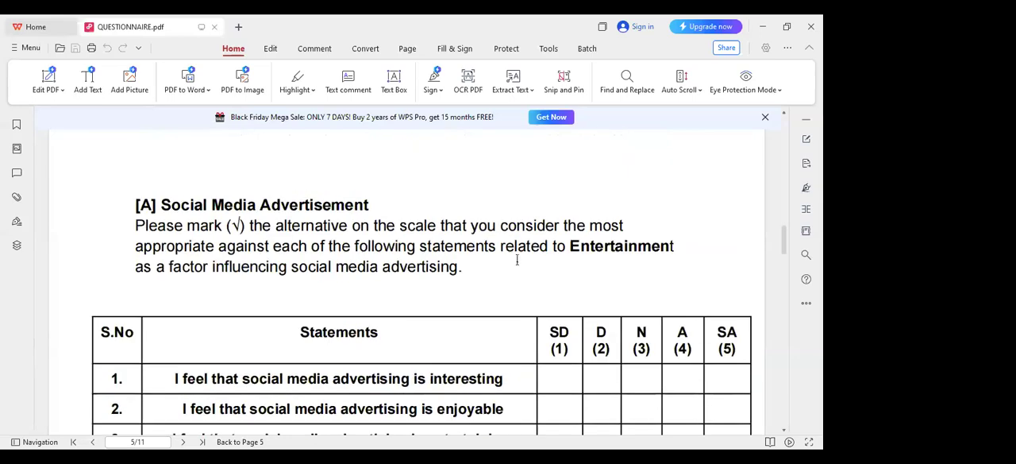
Return to the variable table on page 1 and point out the Social Media Advertisement variable by selecting its name
scroll(517, 260, up, 20)
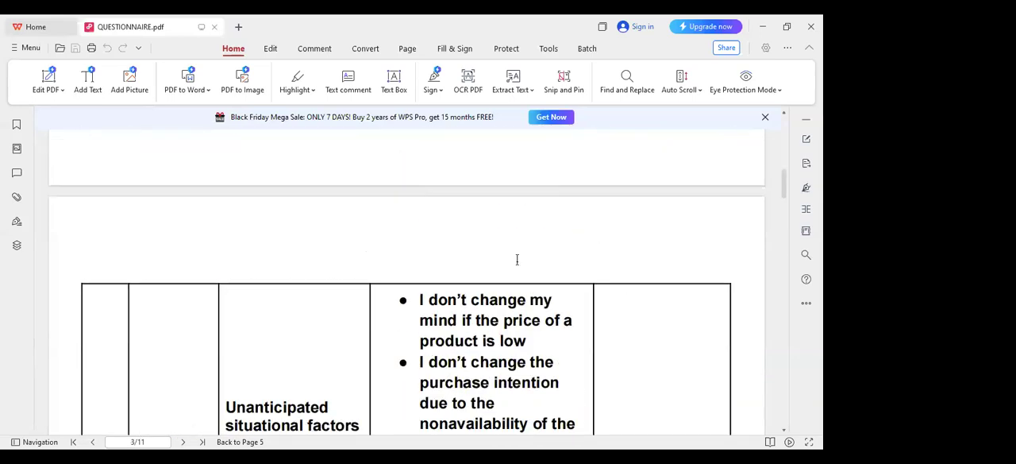
scroll(517, 260, down, 10)
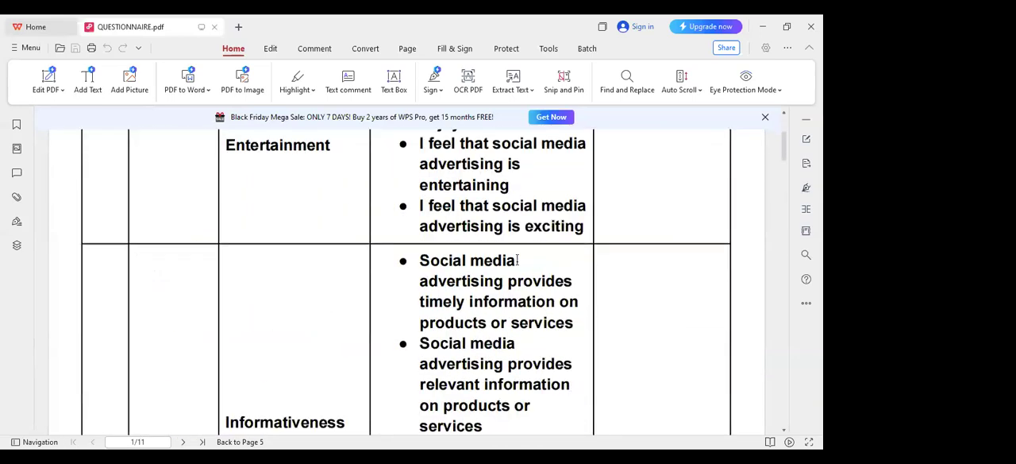
scroll(516, 260, up, 3)
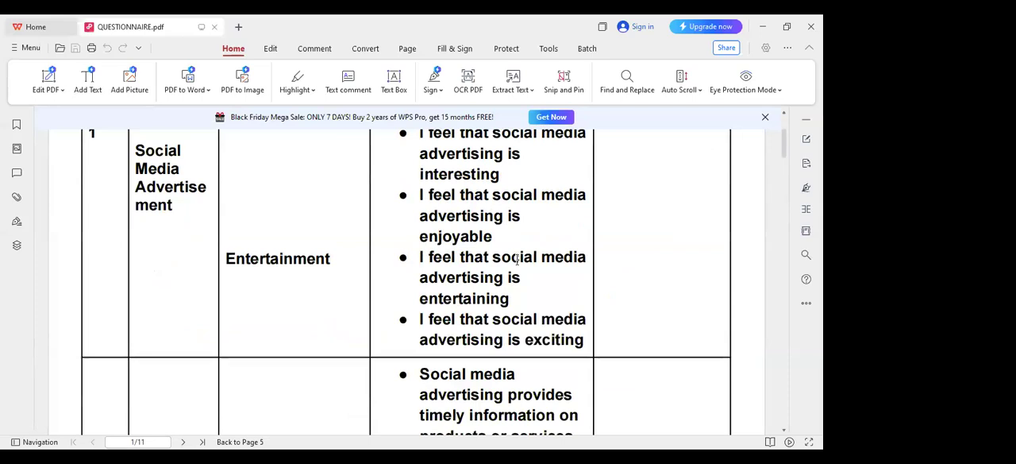
scroll(517, 260, up, 3)
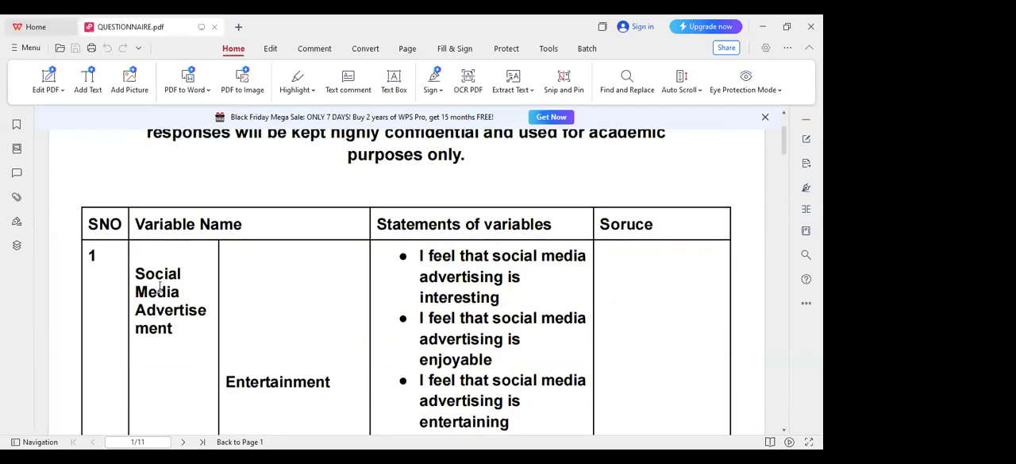
drag(132, 273, 196, 334)
click(240, 339)
scroll(310, 346, down, 2)
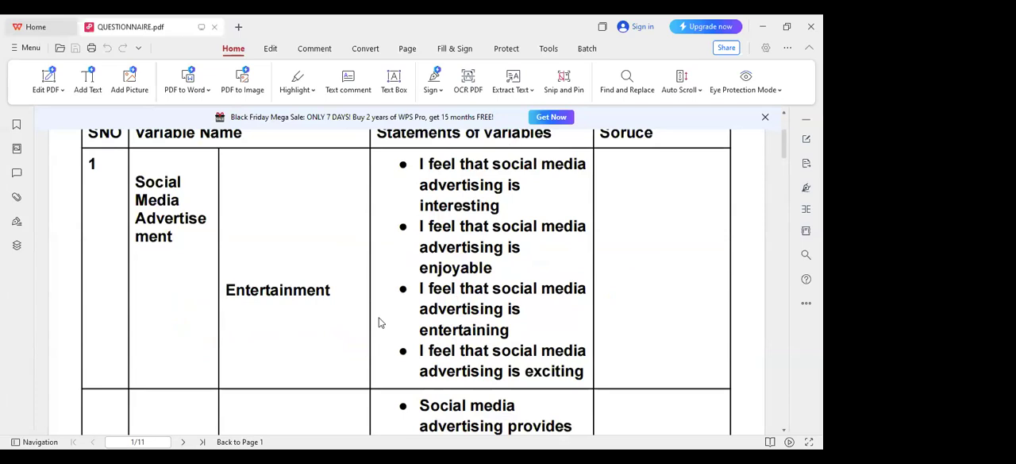
Review the Brand Image and Demographic profile entries of the variable table, selecting the Brand Image name to point it out
scroll(379, 321, down, 15)
scroll(379, 322, down, 20)
scroll(337, 308, down, 5)
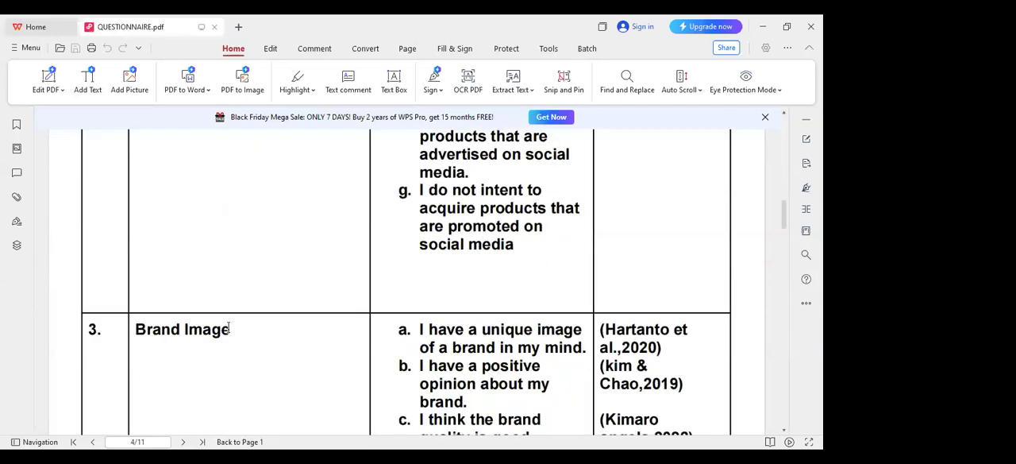
drag(126, 324, 181, 330)
click(483, 309)
scroll(482, 305, down, 6)
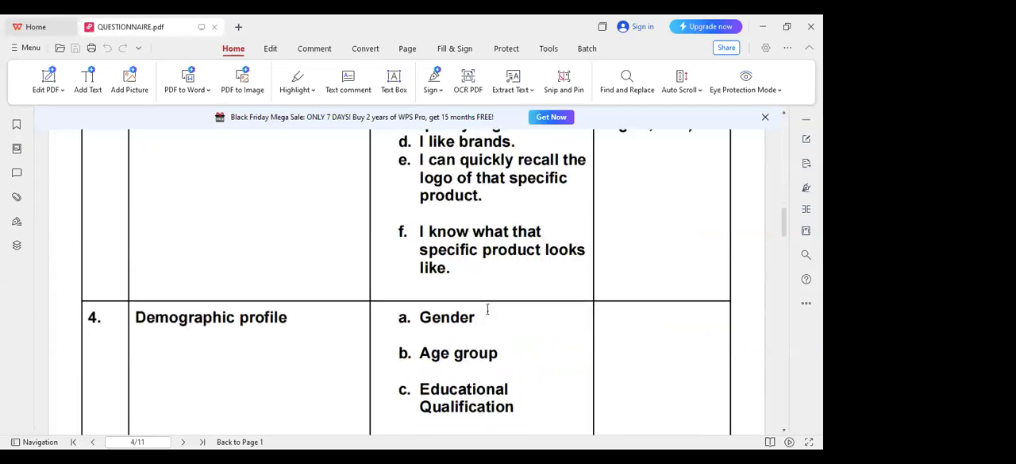
scroll(483, 302, down, 3)
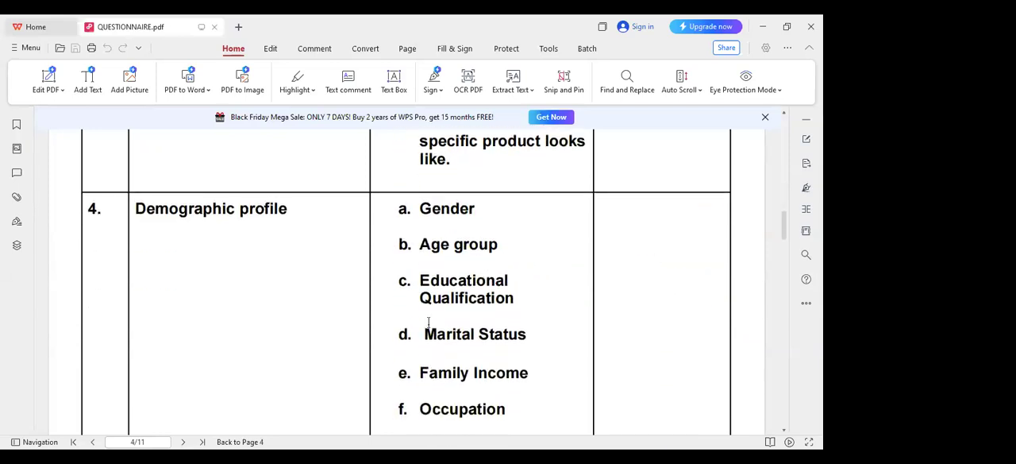
scroll(422, 276, down, 10)
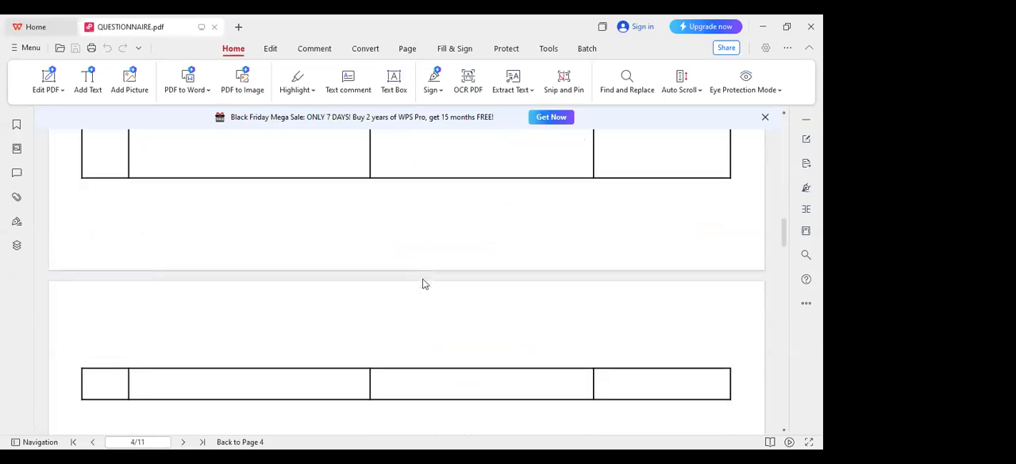
Compare the Entertainment and Informativeness statement tables with their rating columns on page 5 of the questionnaire
scroll(423, 275, up, 2)
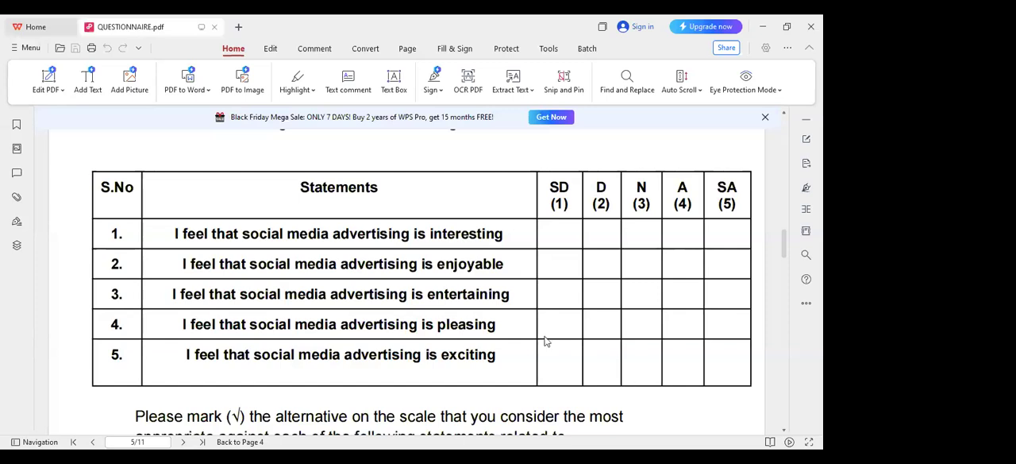
scroll(545, 341, down, 5)
scroll(545, 341, up, 3)
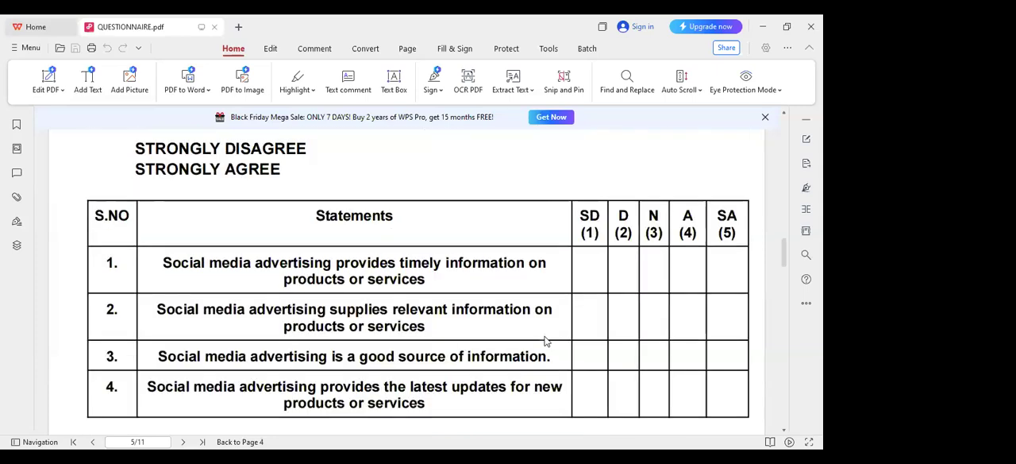
scroll(545, 340, down, 1)
scroll(545, 340, up, 6)
scroll(545, 335, up, 10)
scroll(545, 341, down, 10)
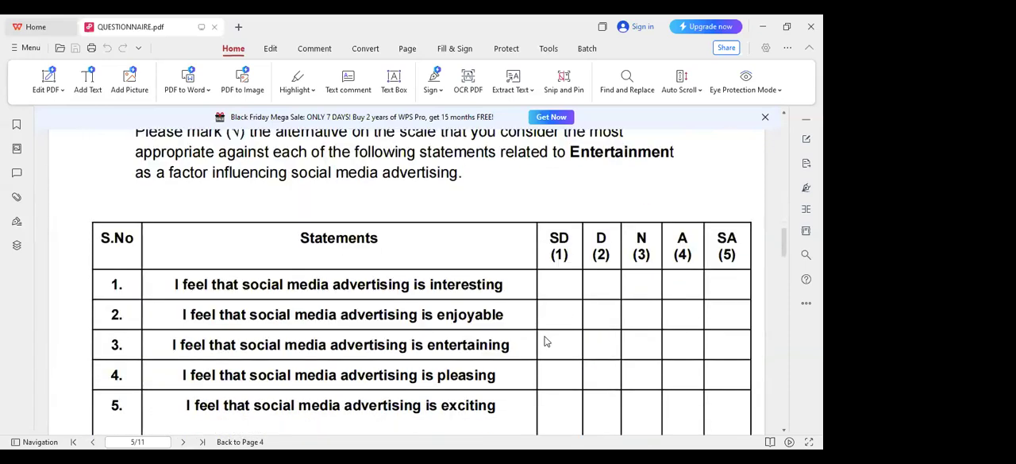
scroll(545, 341, up, 2)
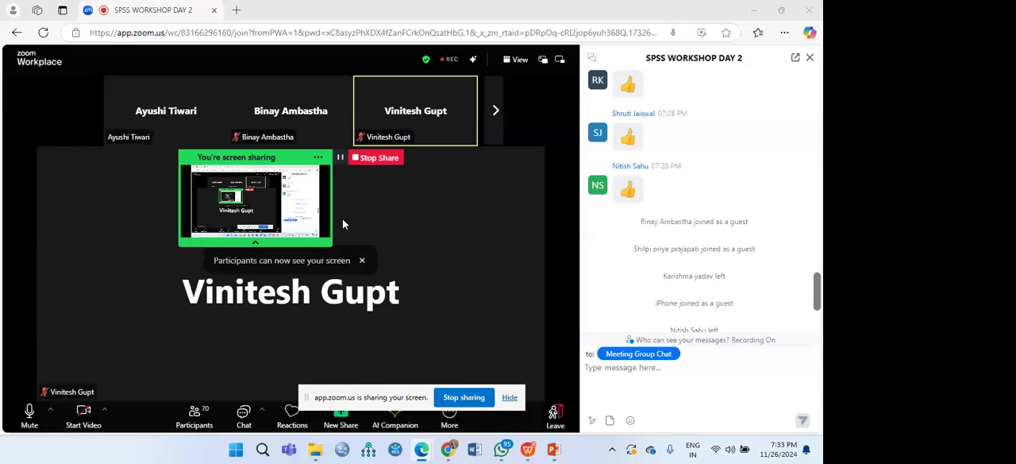
Stop the current screen share in the Zoom meeting
click(255, 241)
click(464, 397)
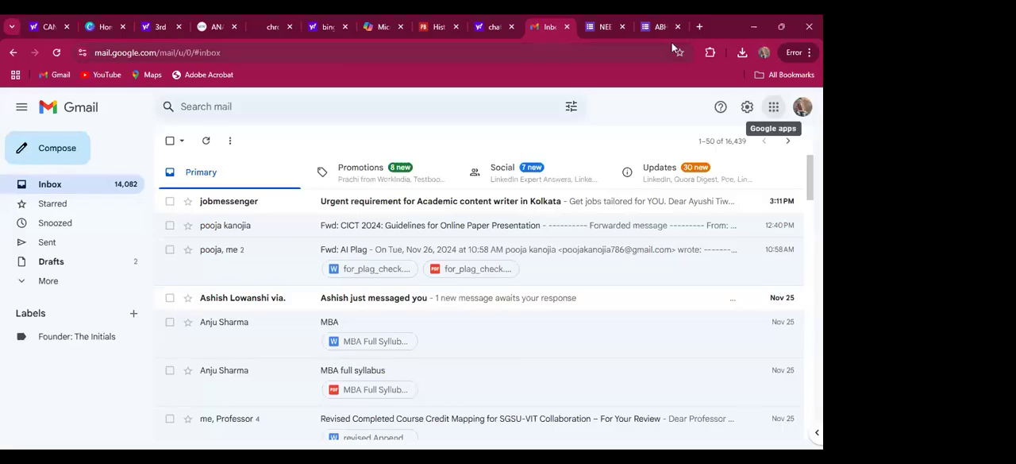
Look at the PhD questionnaire in Google Forms, and switch to the start of the emotional intelligence questionnaire form
click(660, 27)
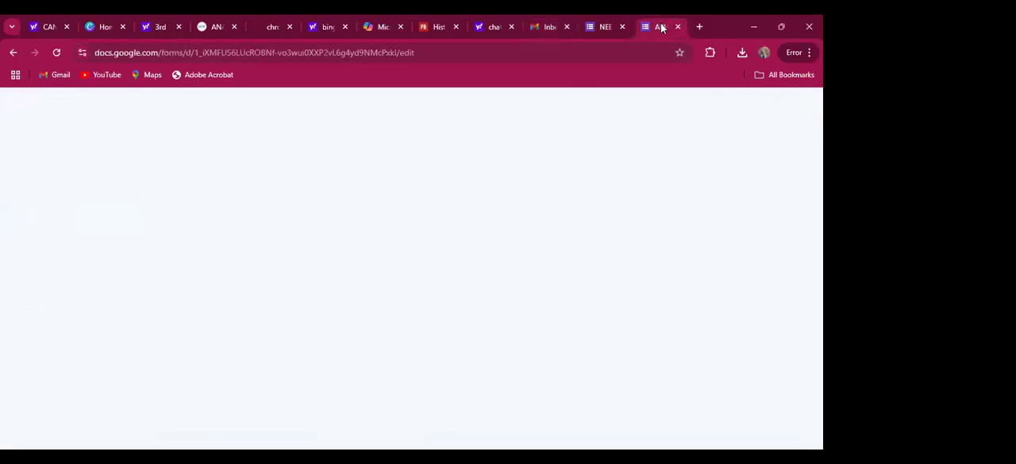
scroll(478, 214, up, 10)
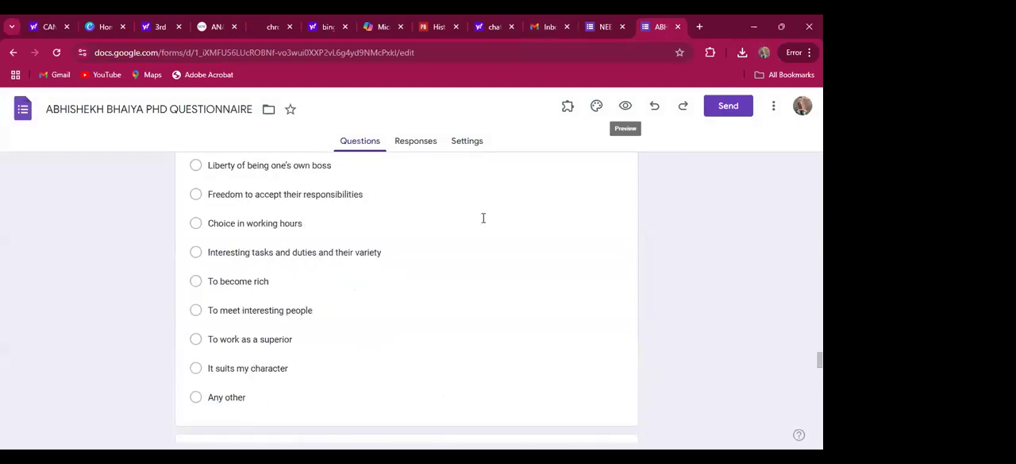
key(ctrl+shift+Tab)
scroll(411, 278, up, 15)
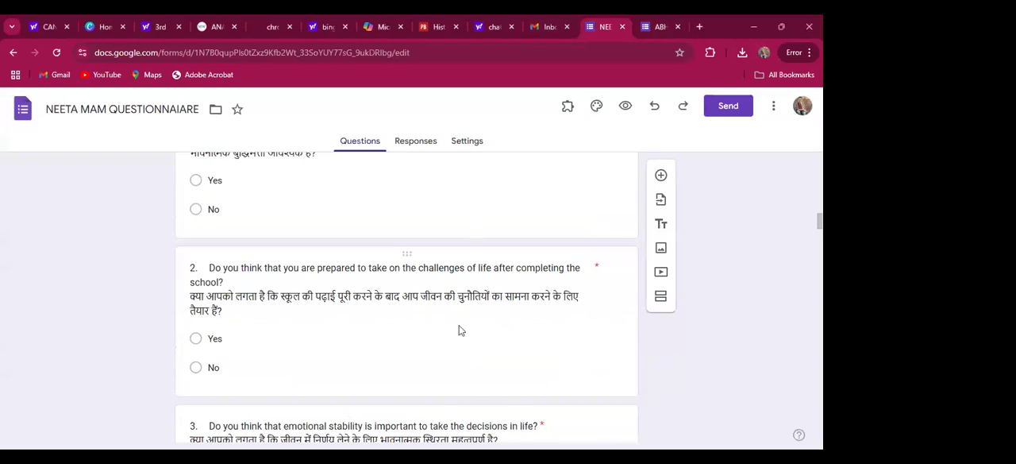
scroll(478, 288, up, 20)
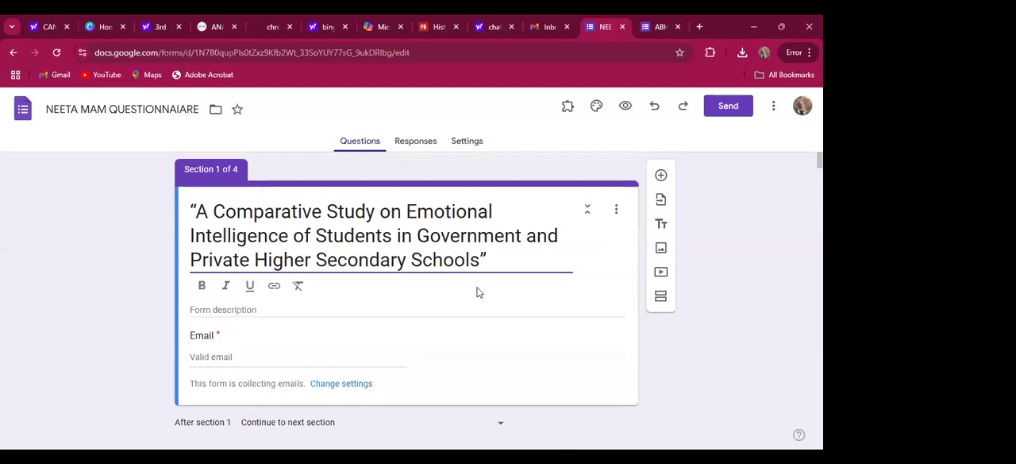
Review the form's title section and the Name, Gender and Age questions of the Demographic Information section
scroll(478, 292, down, 1)
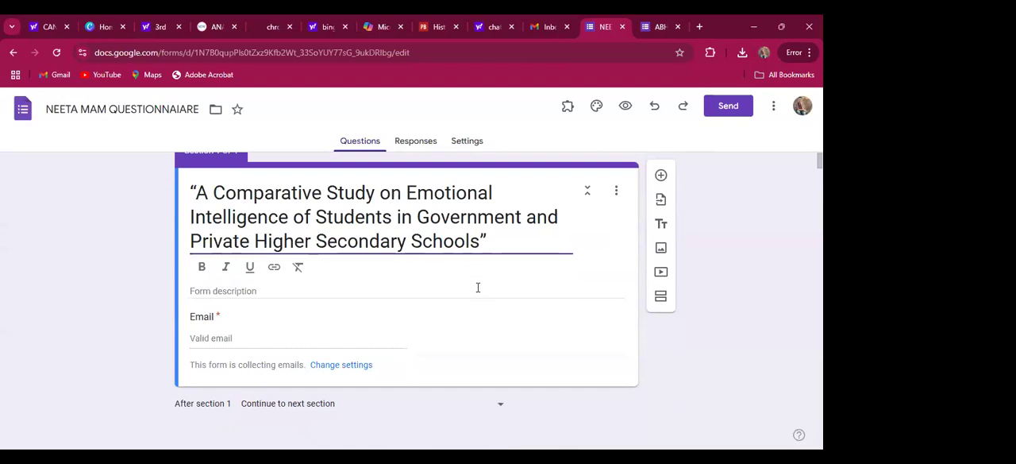
scroll(478, 287, up, 1)
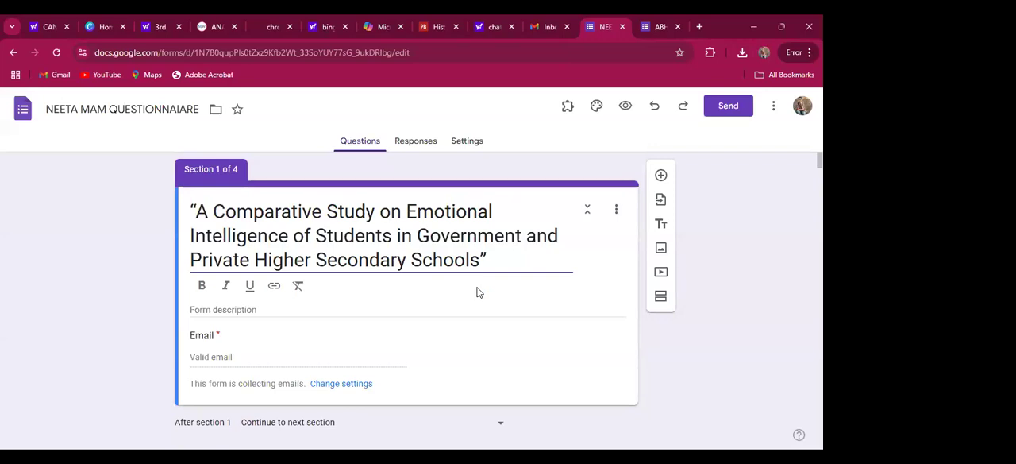
scroll(477, 292, down, 3)
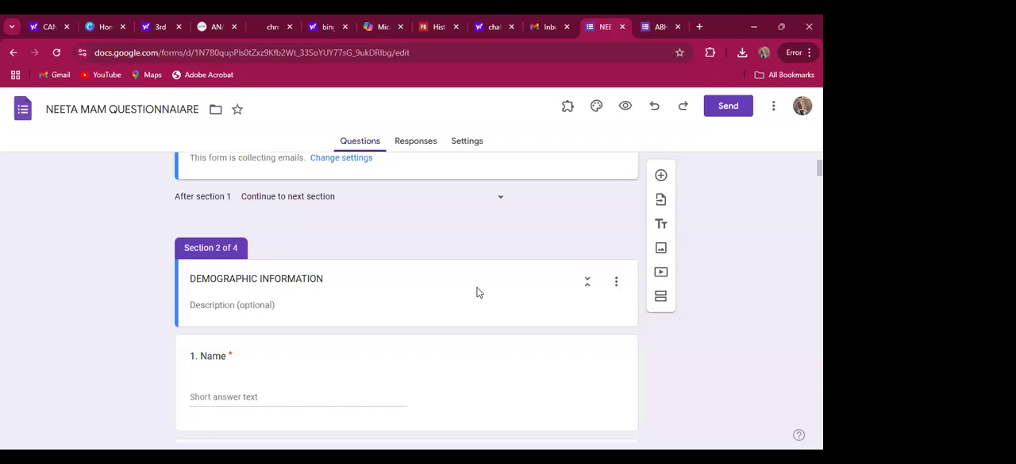
scroll(477, 292, down, 2)
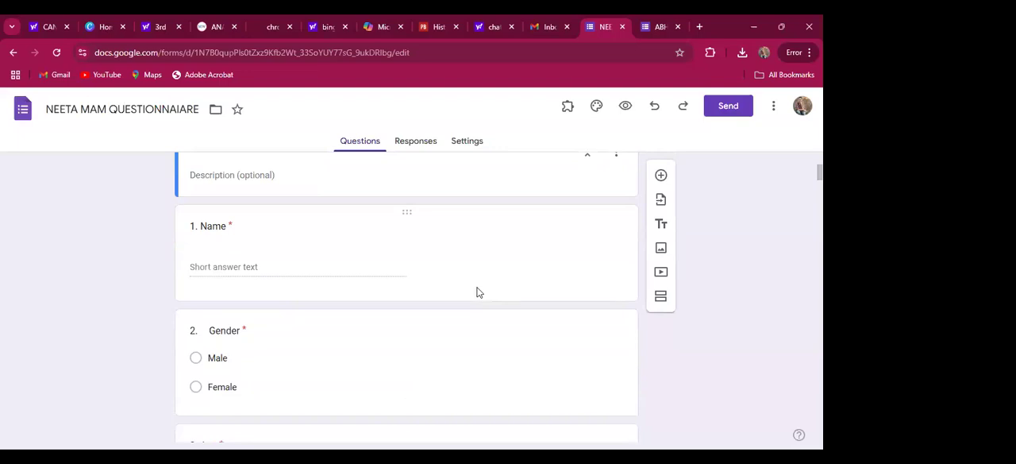
scroll(477, 292, down, 1)
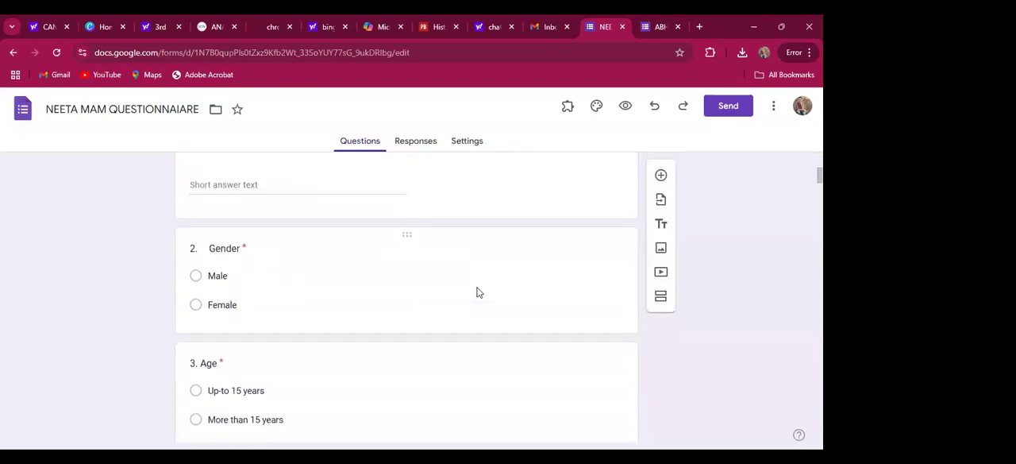
scroll(477, 292, down, 1)
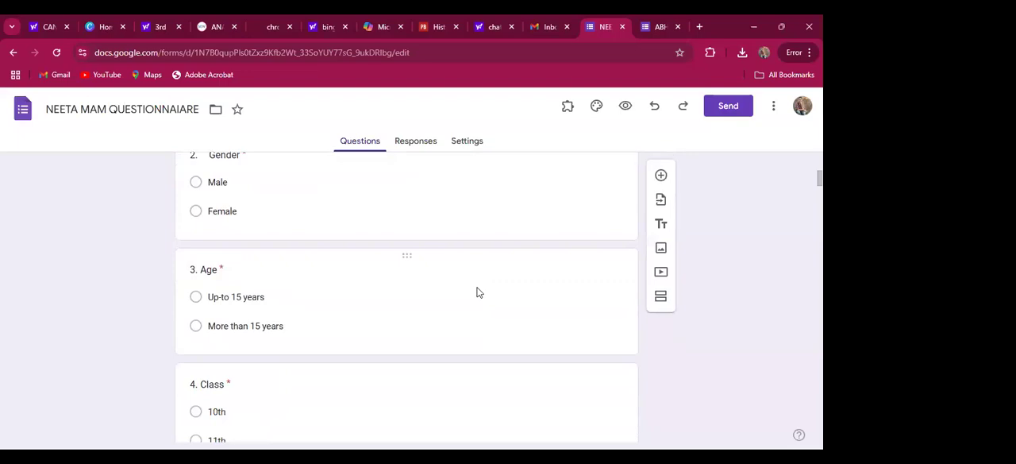
scroll(477, 292, down, 1)
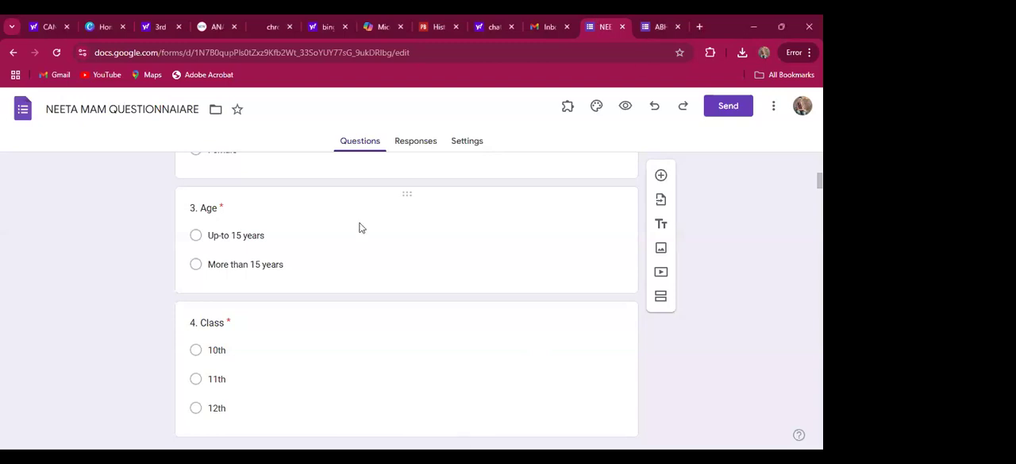
Examine the answer options of the Class, Type of School, Subject and Number of Siblings demographic questions
scroll(377, 260, down, 1)
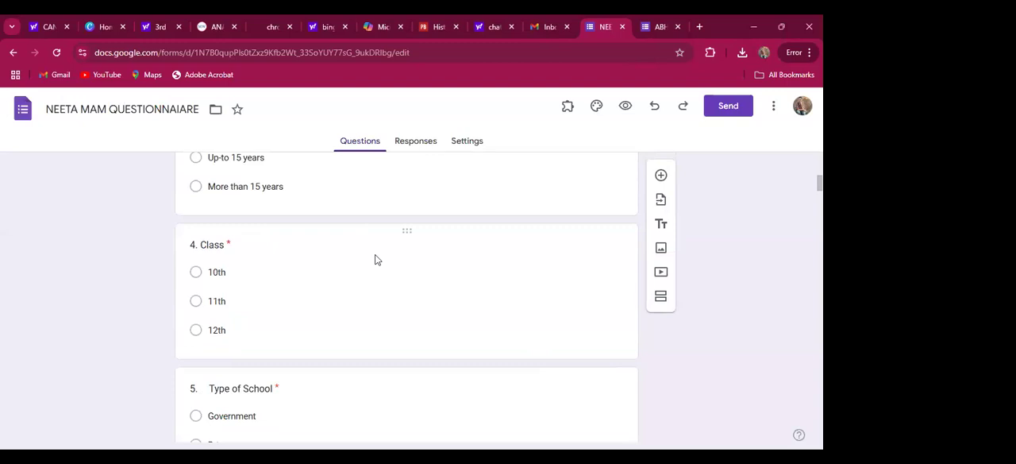
scroll(377, 259, down, 1)
scroll(377, 259, down, 2)
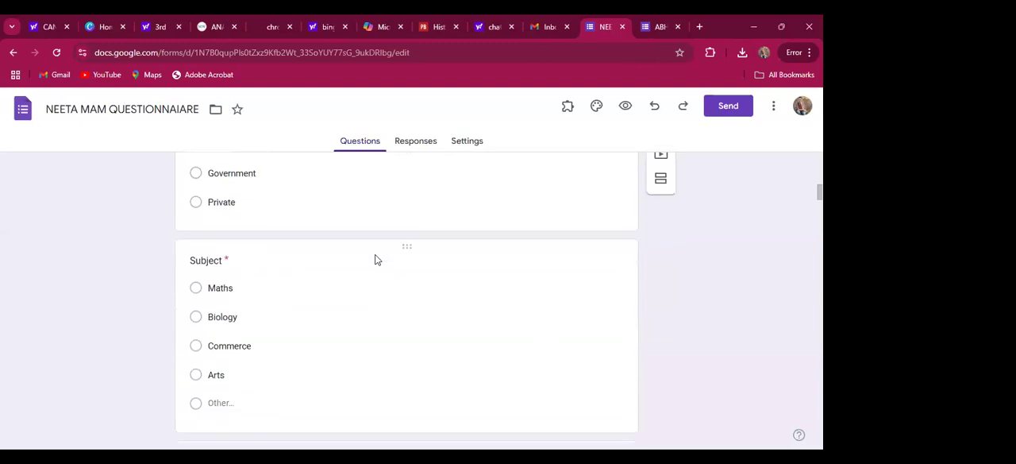
scroll(377, 259, up, 1)
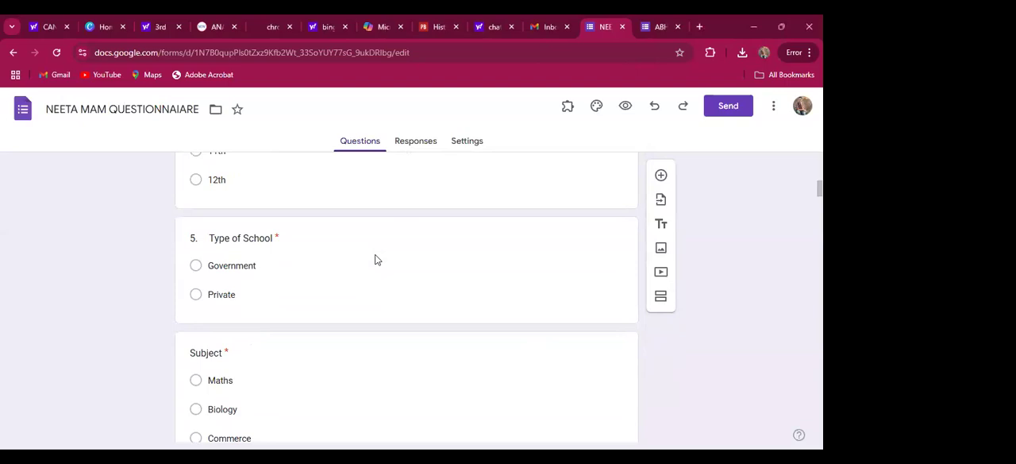
scroll(376, 259, down, 2)
scroll(376, 259, down, 1)
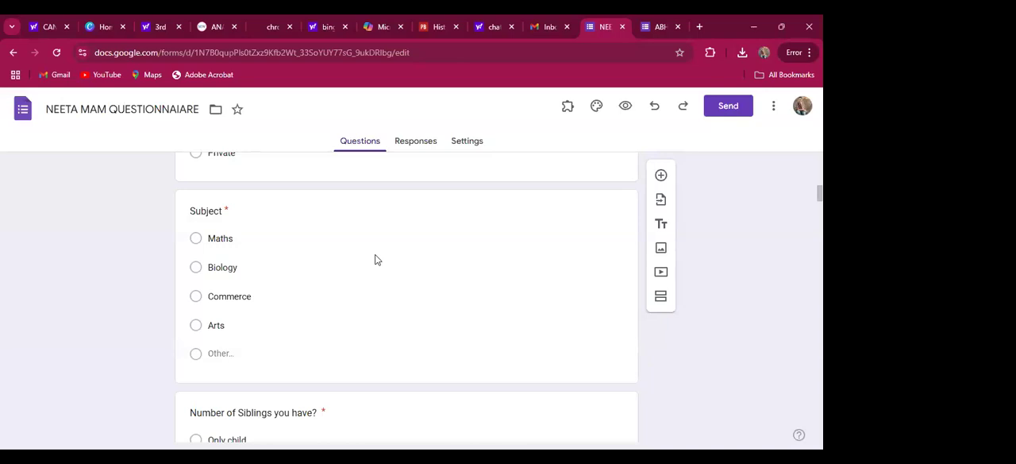
scroll(377, 260, down, 3)
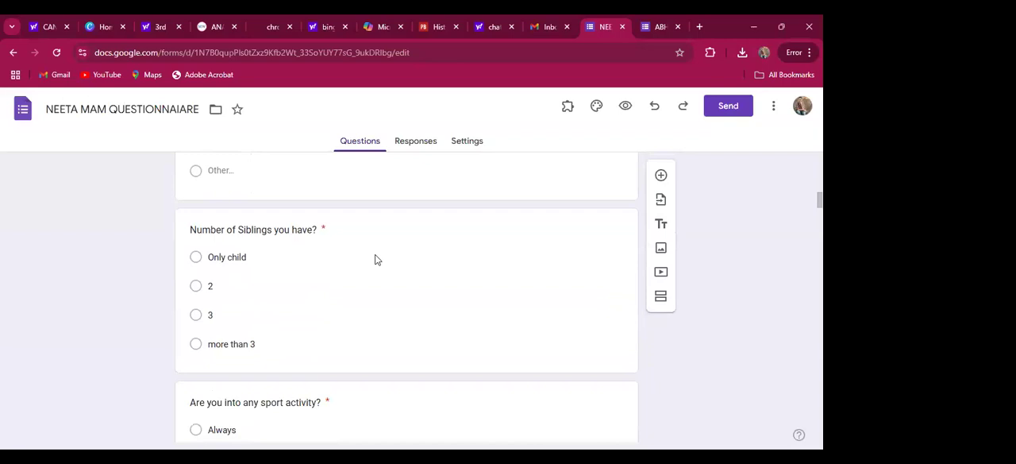
scroll(378, 260, down, 1)
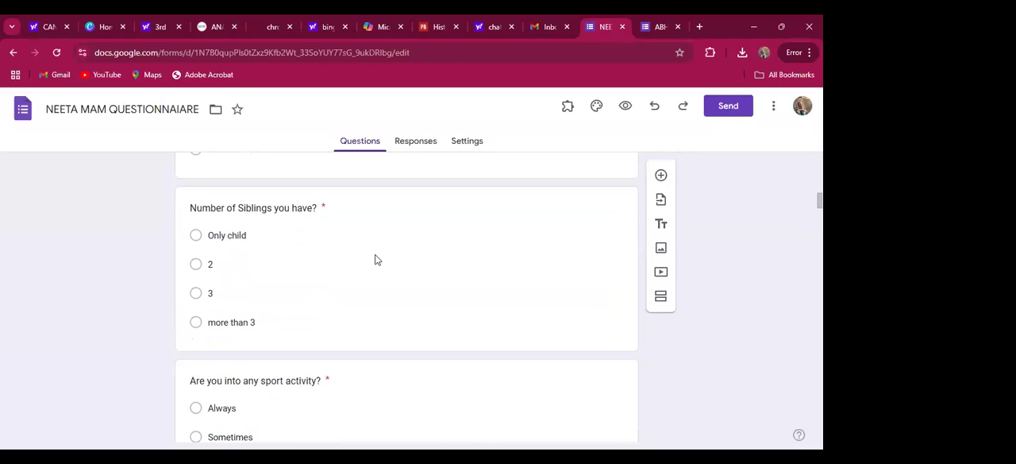
Look through the bilingual yes/no items in the General Questions section, from question 1 to question 12
scroll(377, 260, down, 5)
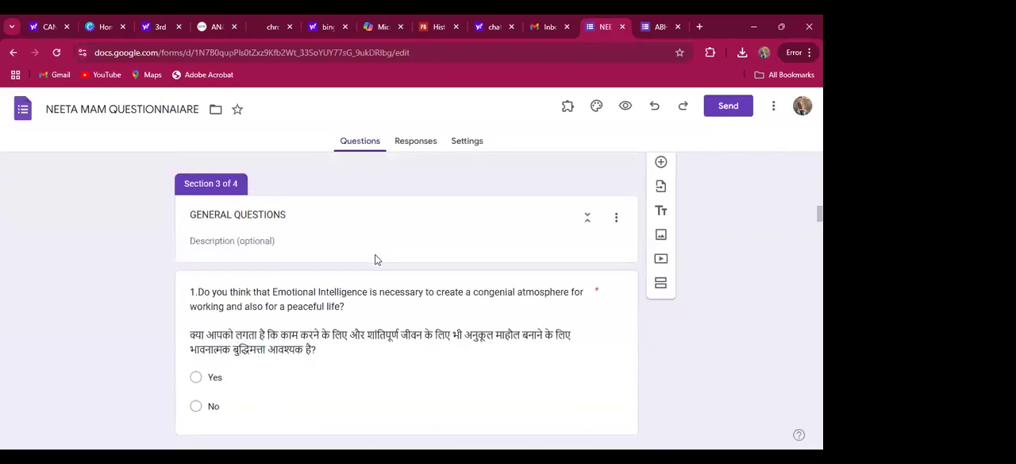
scroll(378, 260, down, 1)
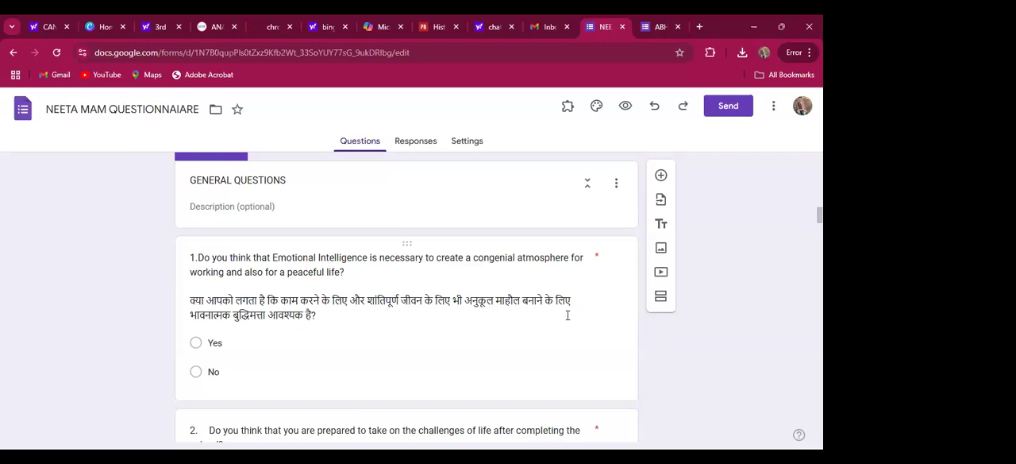
scroll(567, 315, down, 1)
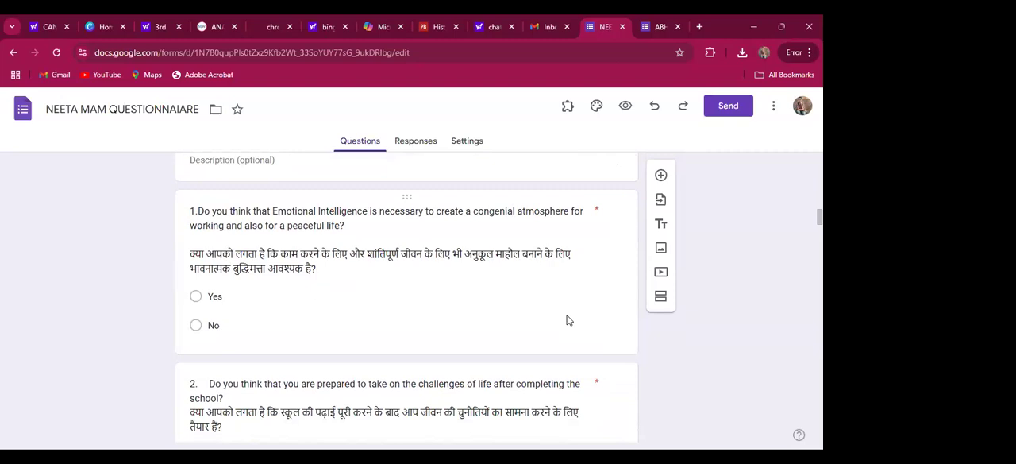
scroll(567, 317, down, 5)
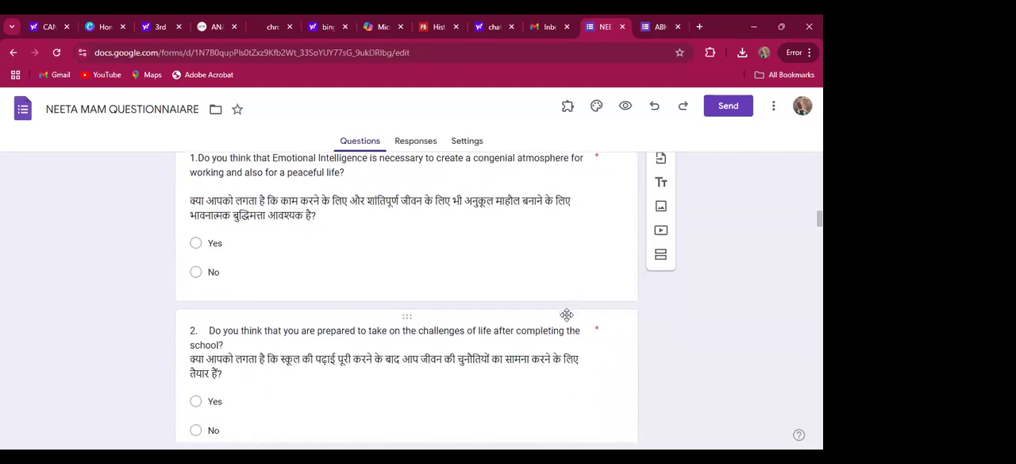
scroll(568, 315, down, 15)
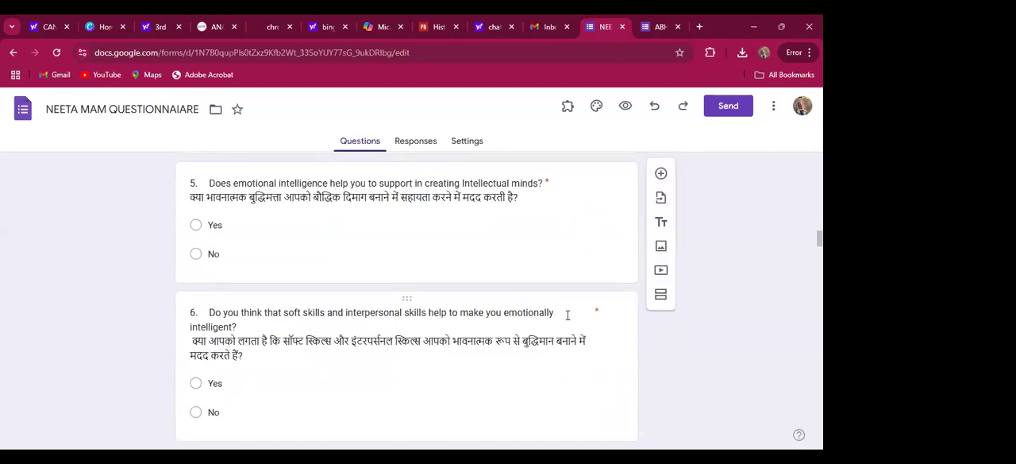
scroll(567, 317, down, 10)
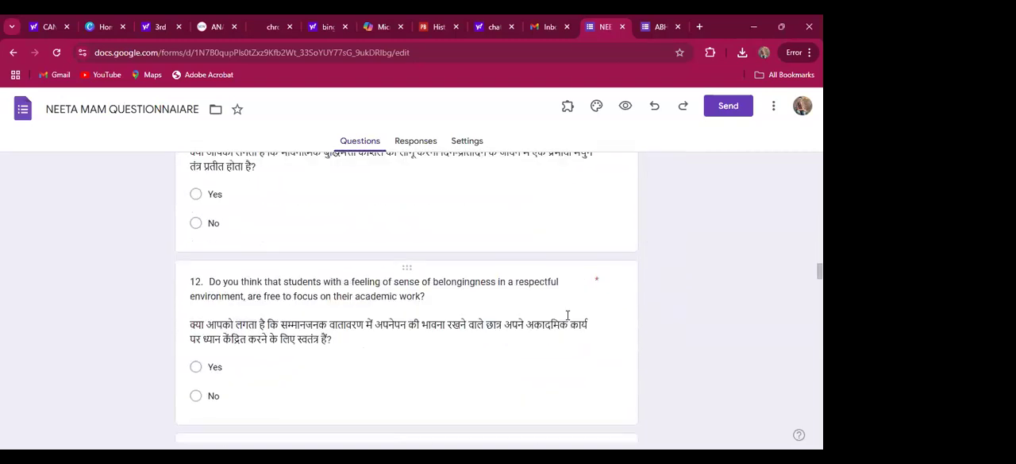
Review the Strongly Disagree to Strongly Agree scale statements on emotional intelligence parameters in Section 4, through to question 30
scroll(567, 319, down, 8)
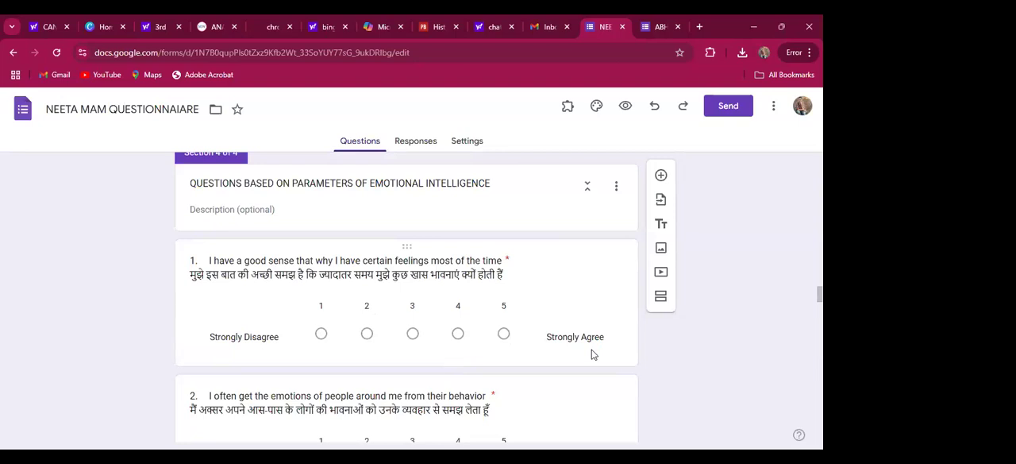
scroll(455, 349, down, 1)
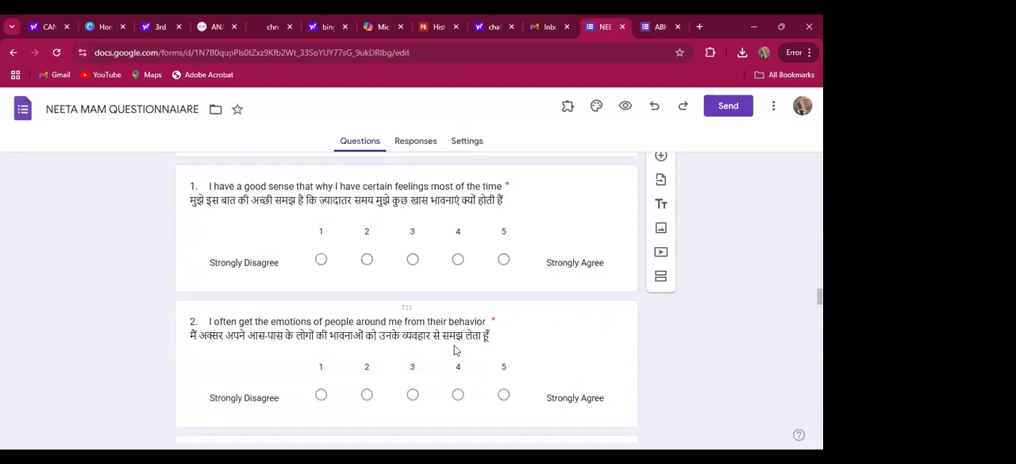
scroll(455, 350, down, 2)
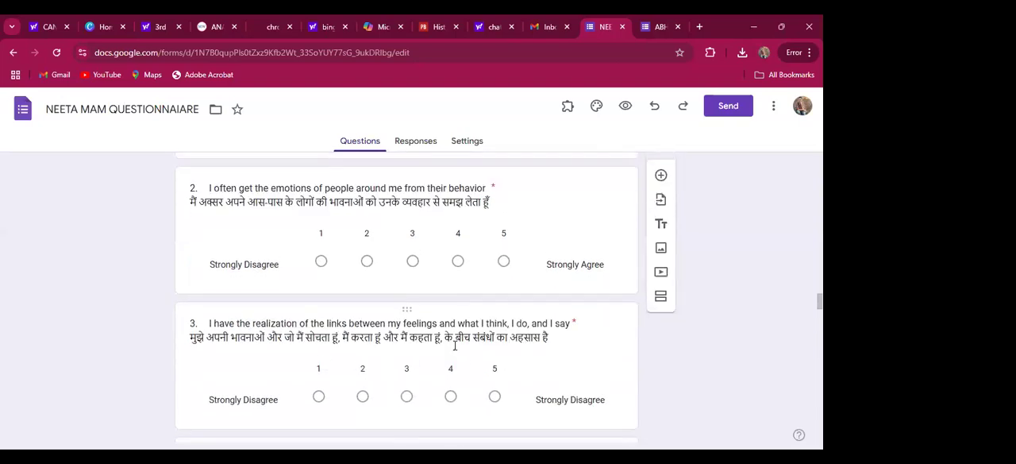
scroll(455, 347, down, 2)
scroll(455, 350, down, 10)
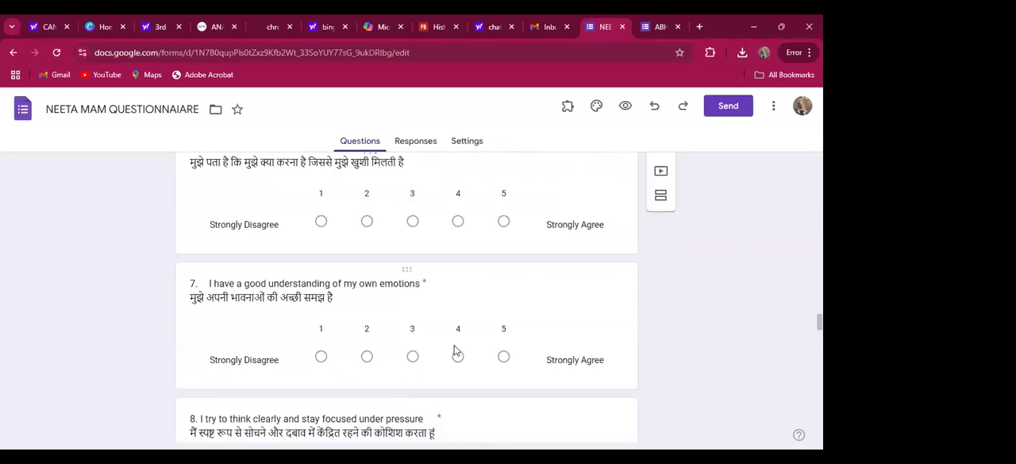
scroll(455, 350, down, 8)
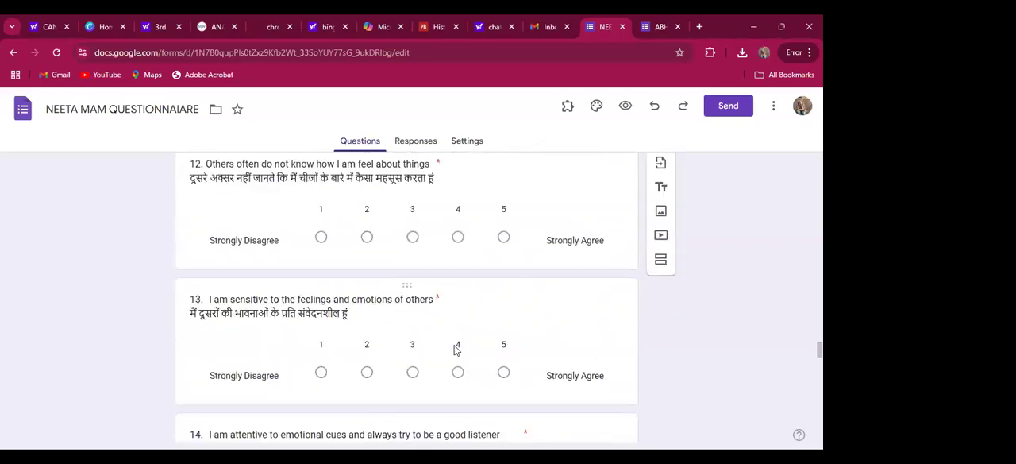
scroll(455, 350, down, 12)
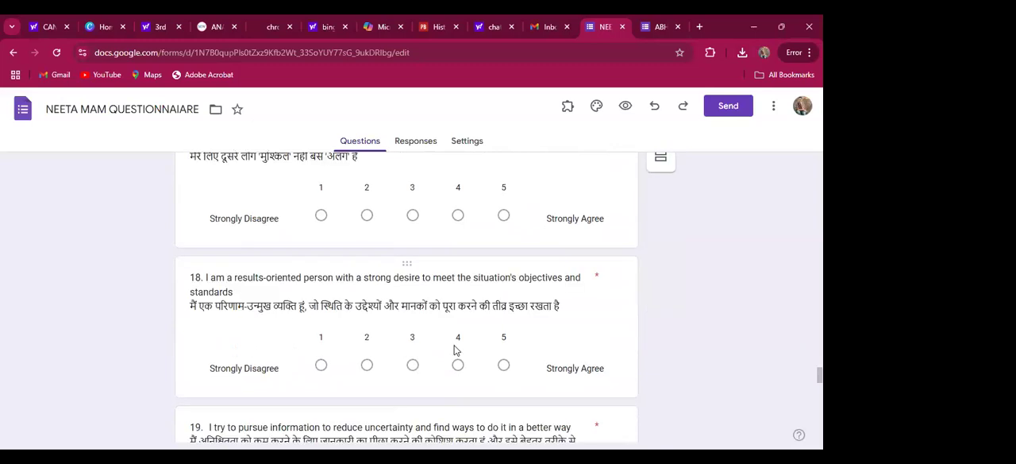
scroll(455, 345, down, 7)
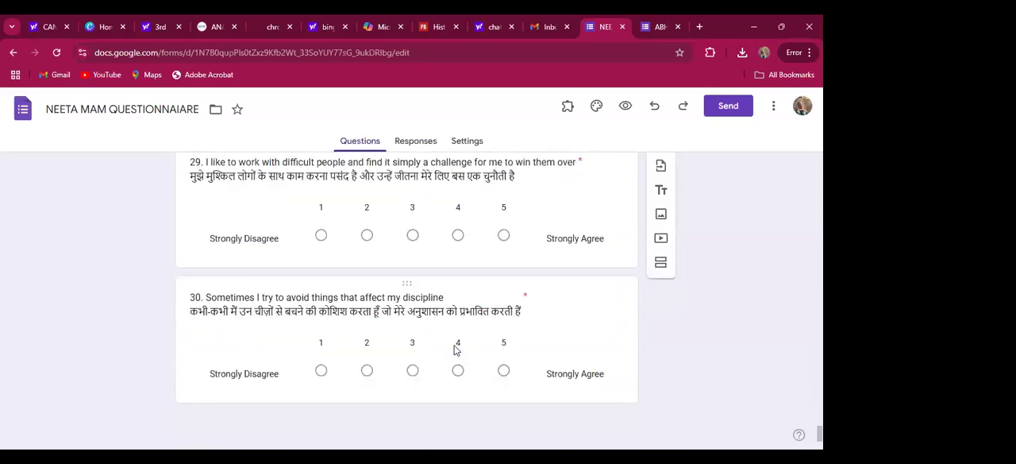